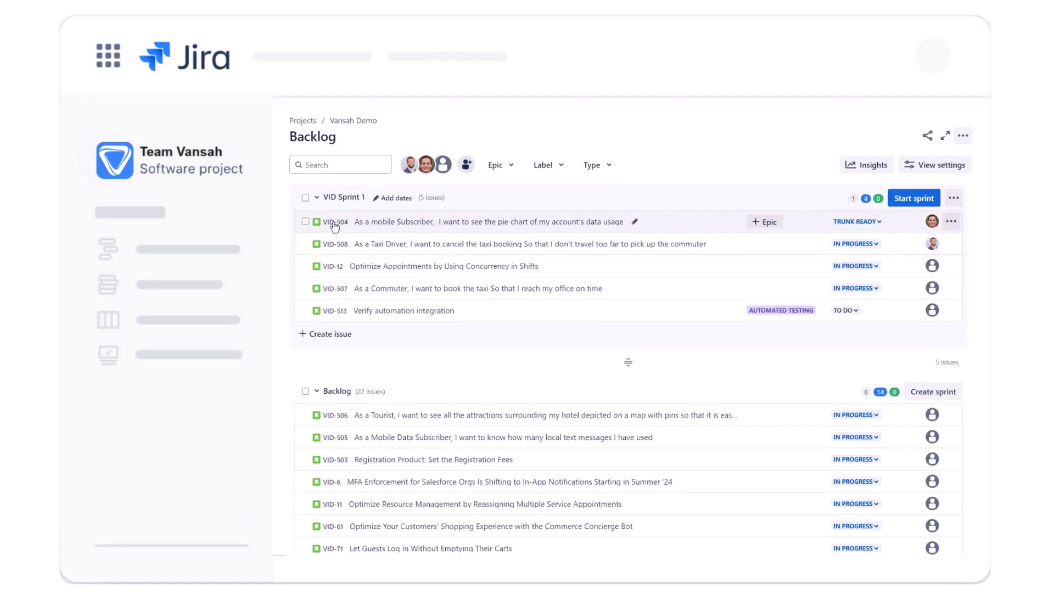
- Open VID-504 and expand Vansah Test Management to show its 52 linked test cases
left_click(335, 224)
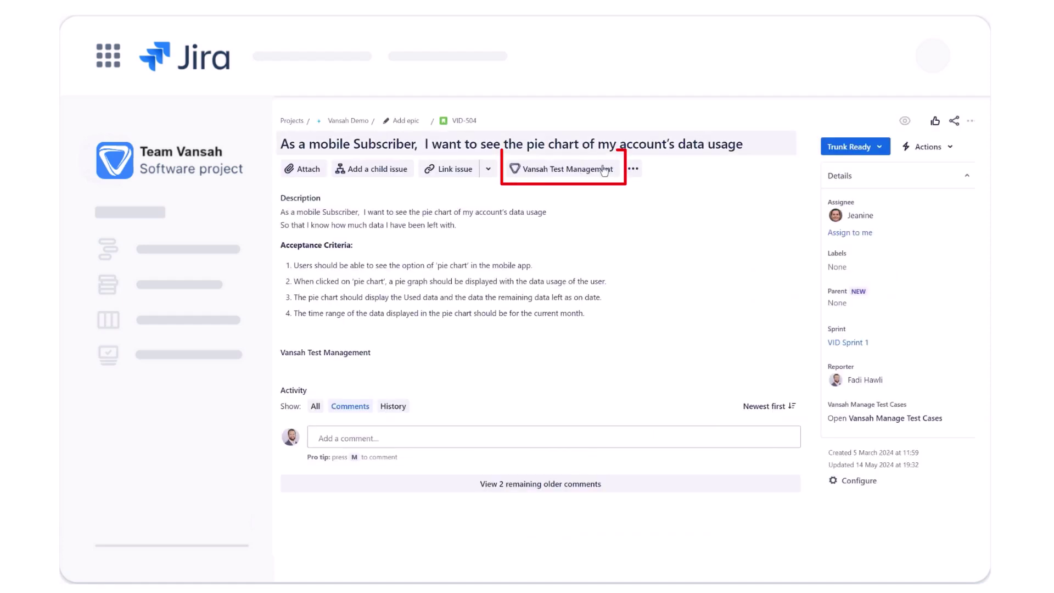
left_click(605, 169)
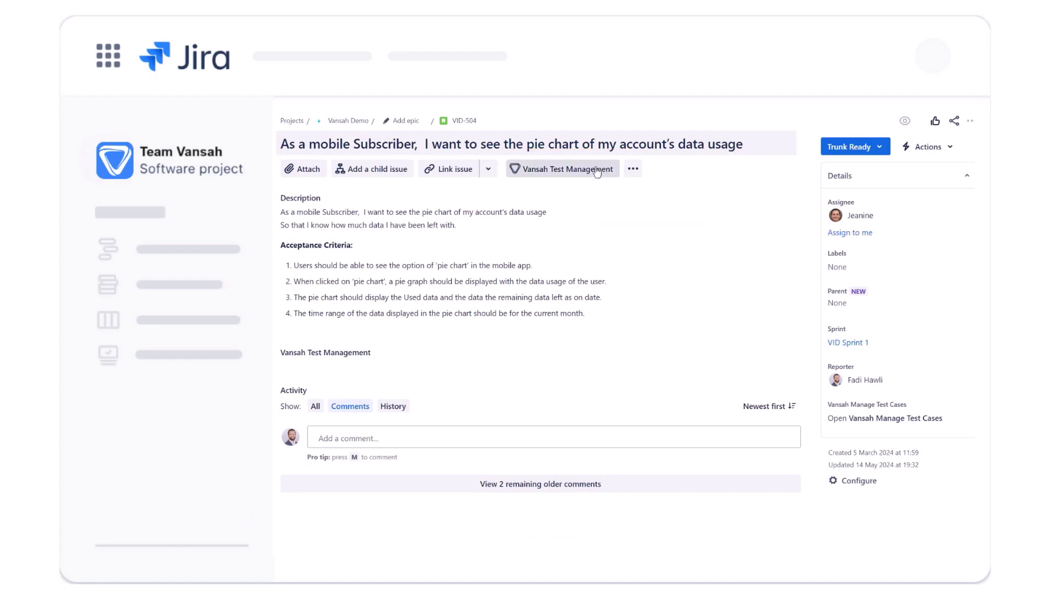
scroll(452, 322, "down", 2)
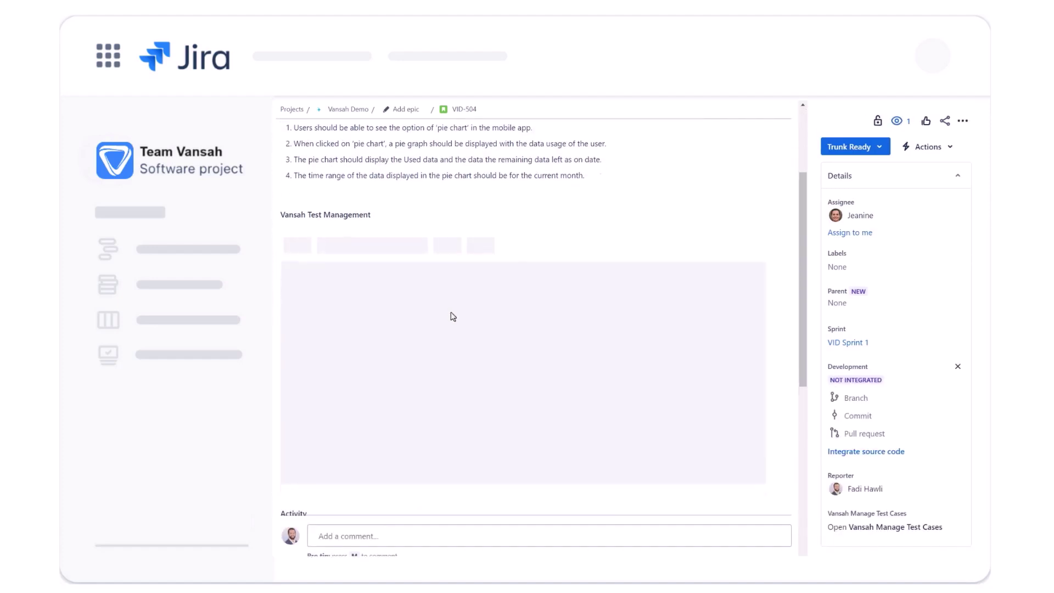
scroll(414, 242, "down", 1)
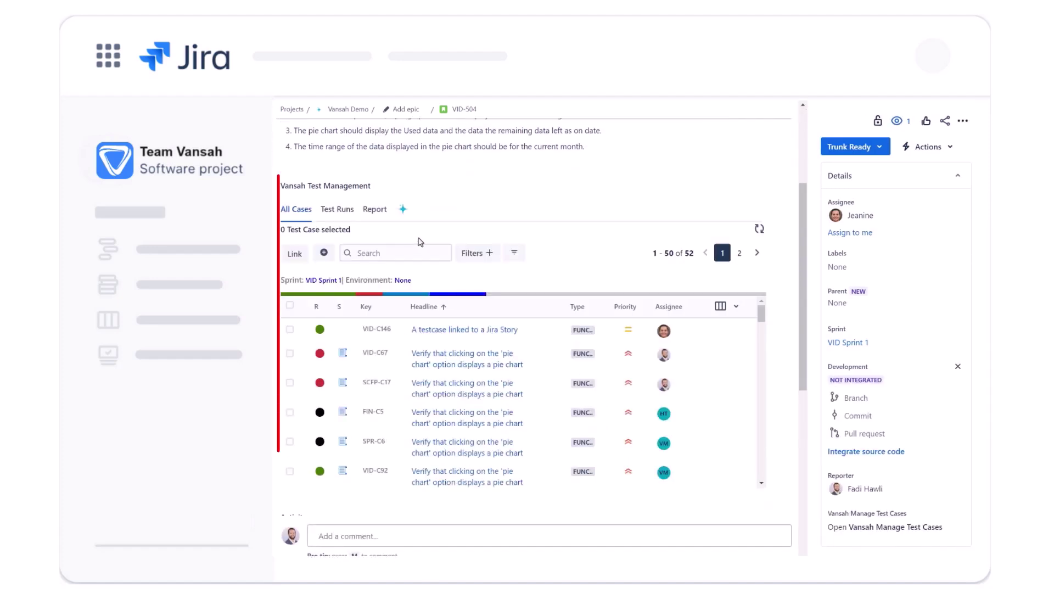
- Change the test-case environment from None to UAT
left_click(404, 280)
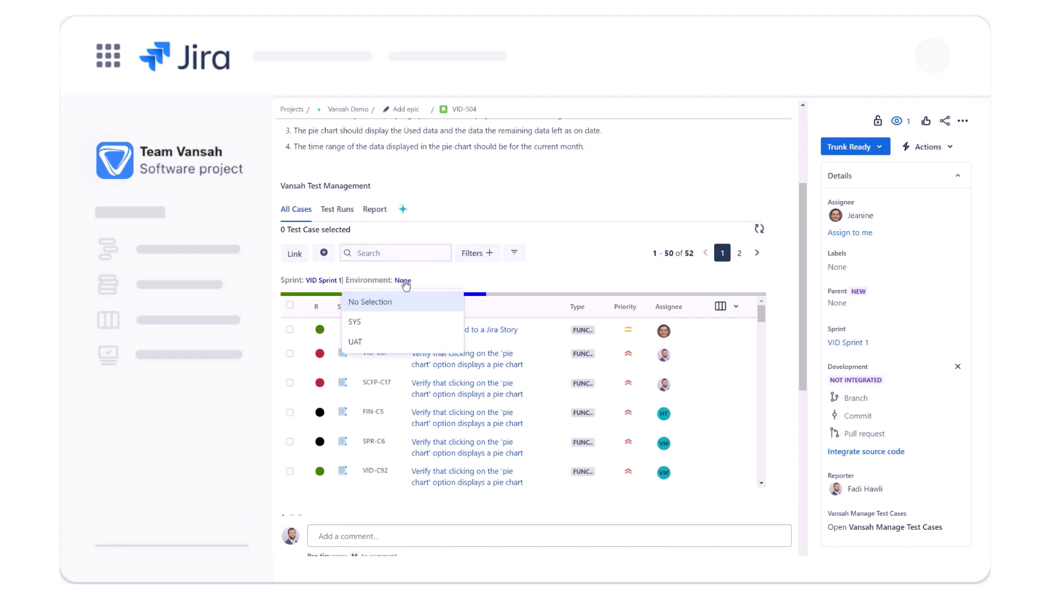
left_click(395, 342)
scroll(578, 264, "down", 3)
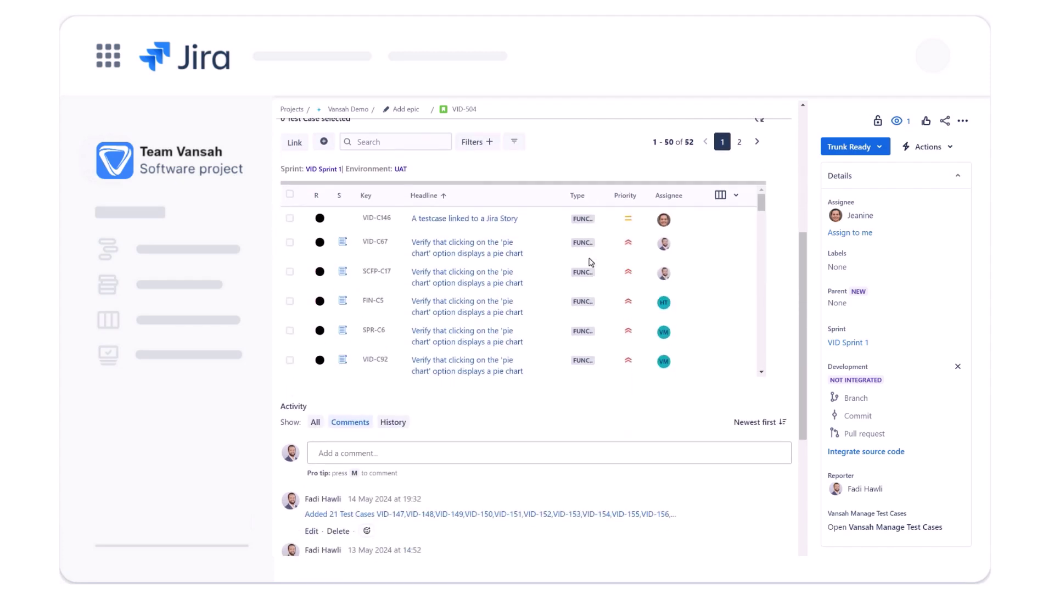
scroll(591, 262, "down", 1)
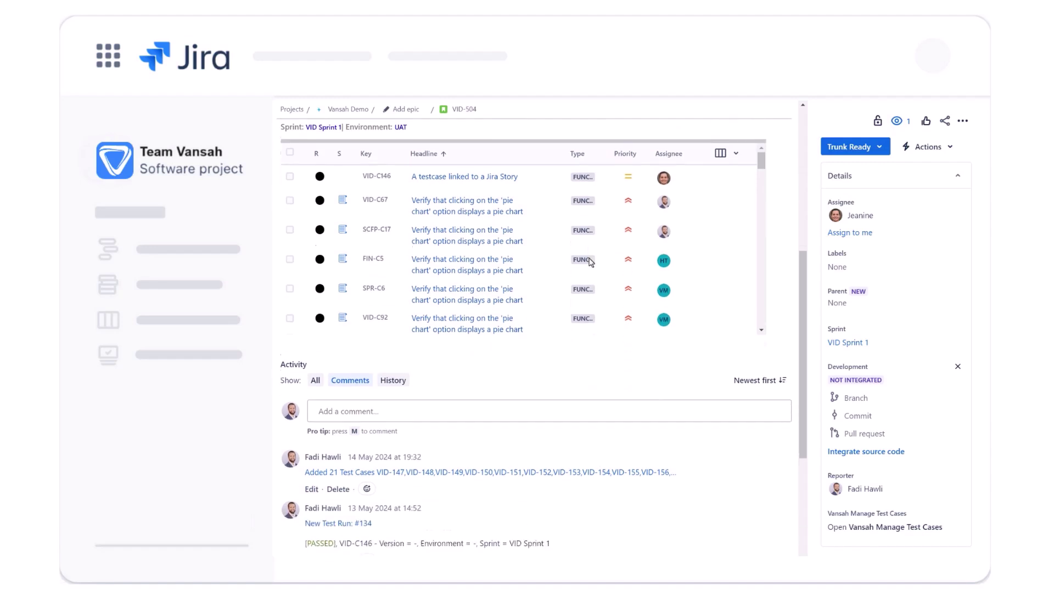
scroll(589, 259, "up", 1)
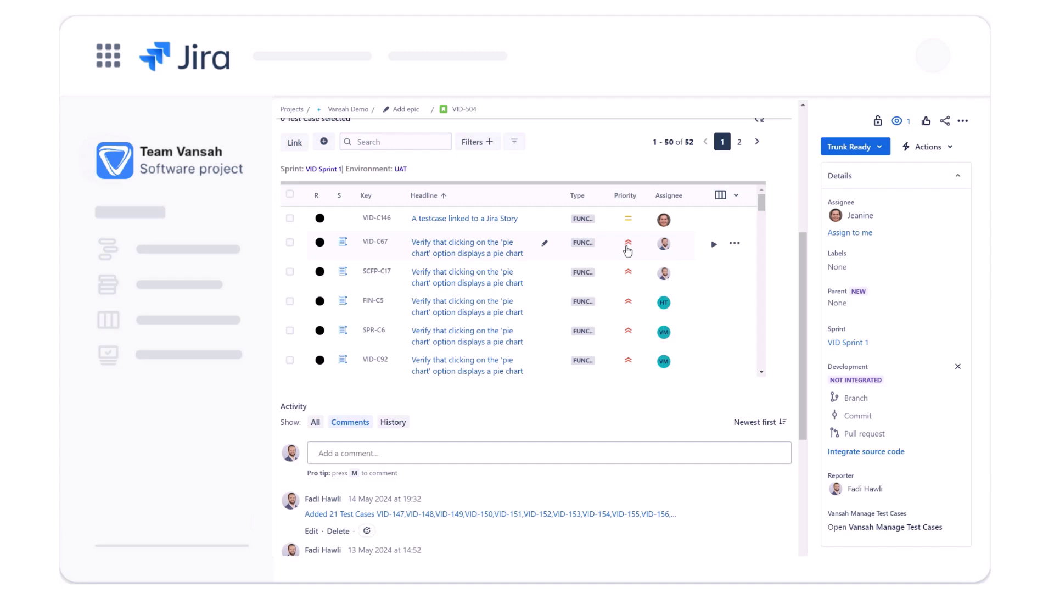
- Mark VID-C67 PASSED via Quick Test, then start new test run #237 for SCFP-C17
left_click(715, 246)
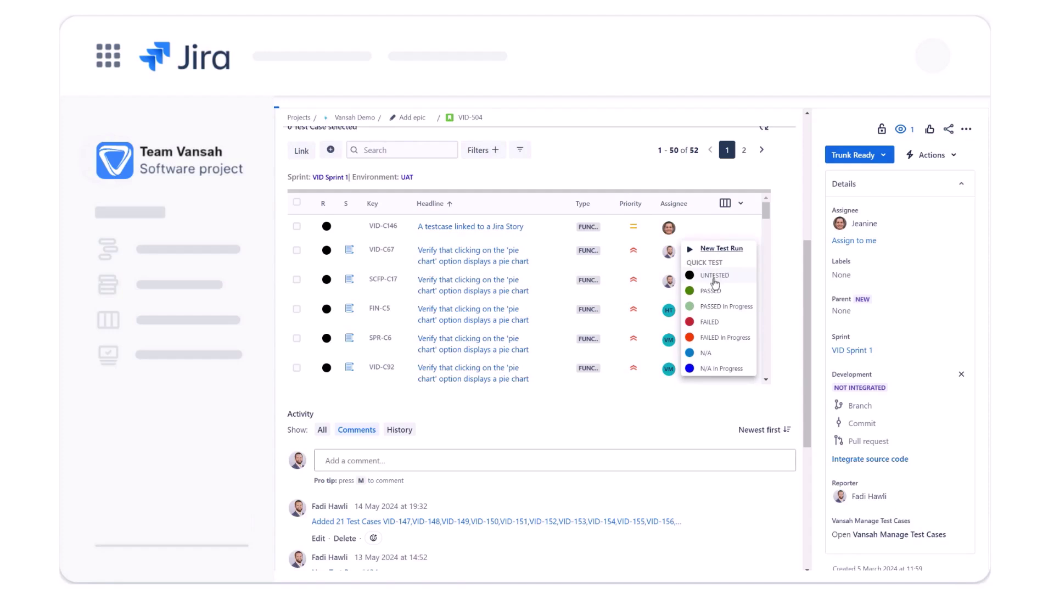
left_click(711, 299)
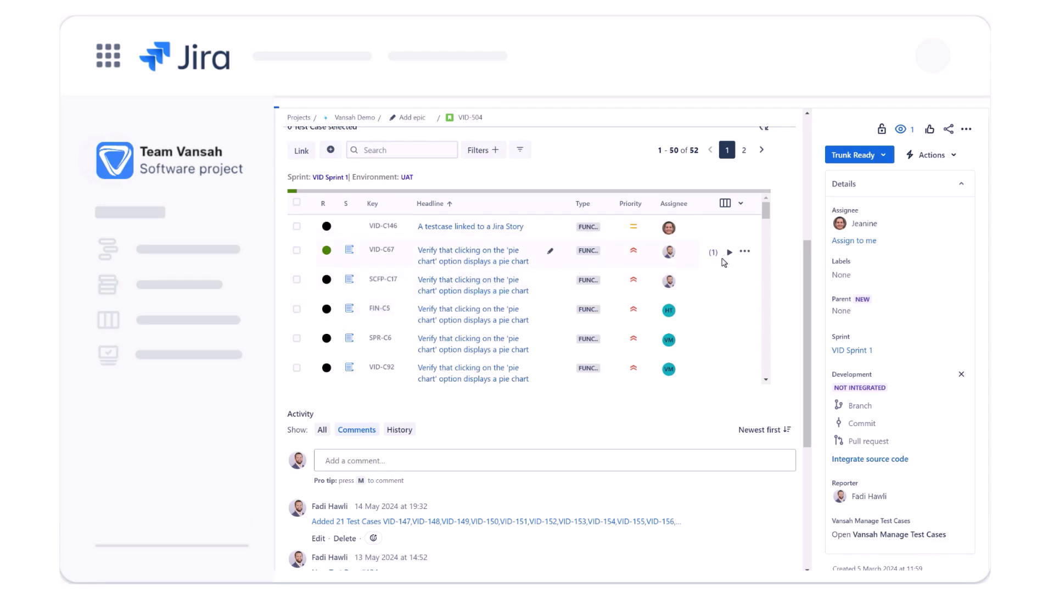
left_click(719, 284)
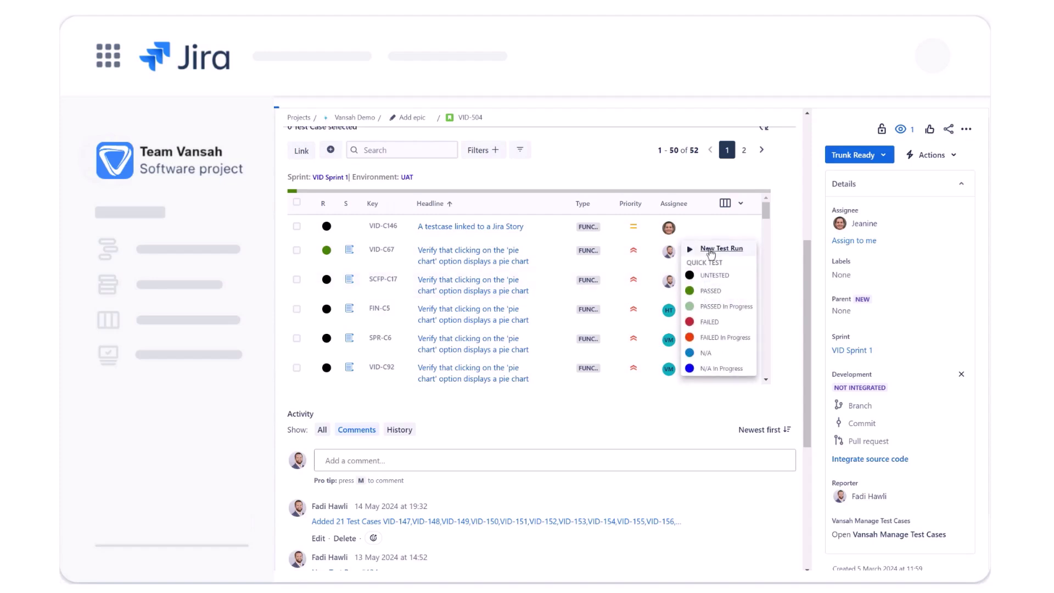
left_click(710, 249)
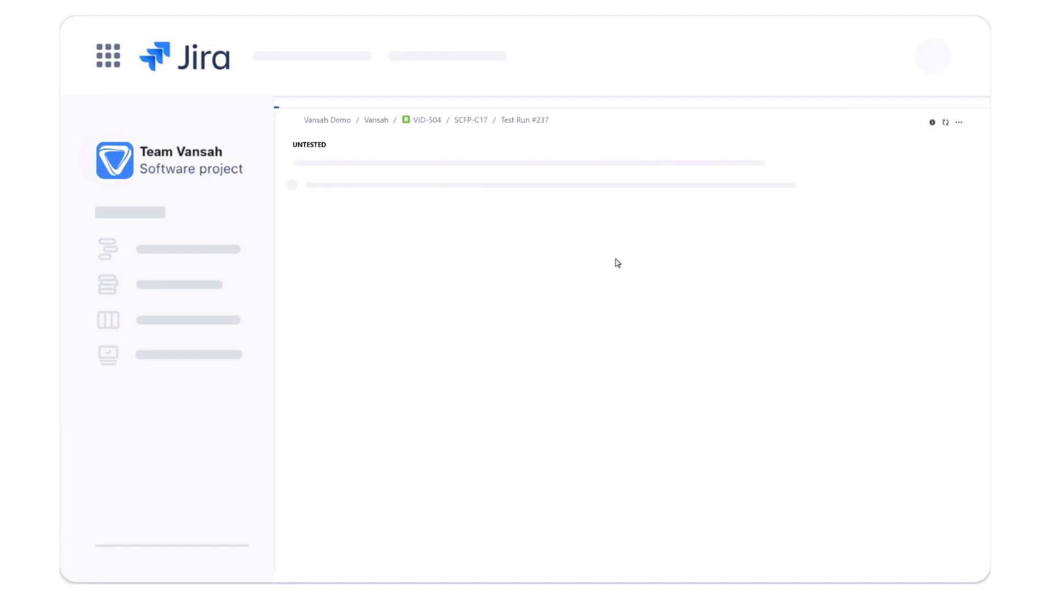
- In run #237's Test Execution, set step 1 to PASSED and step 2 to FAILED
left_click(980, 202)
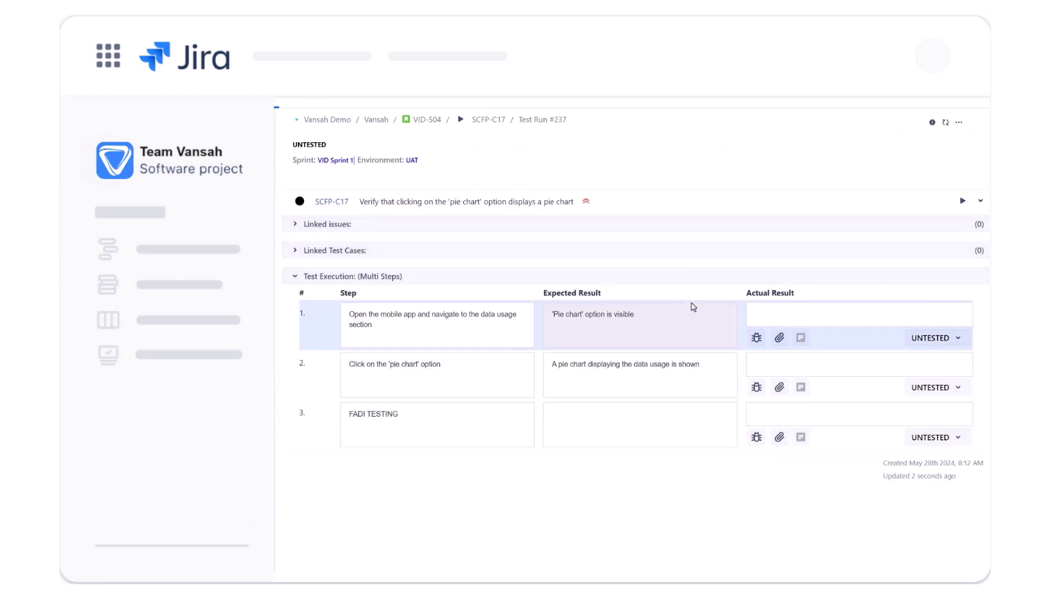
left_click(953, 340)
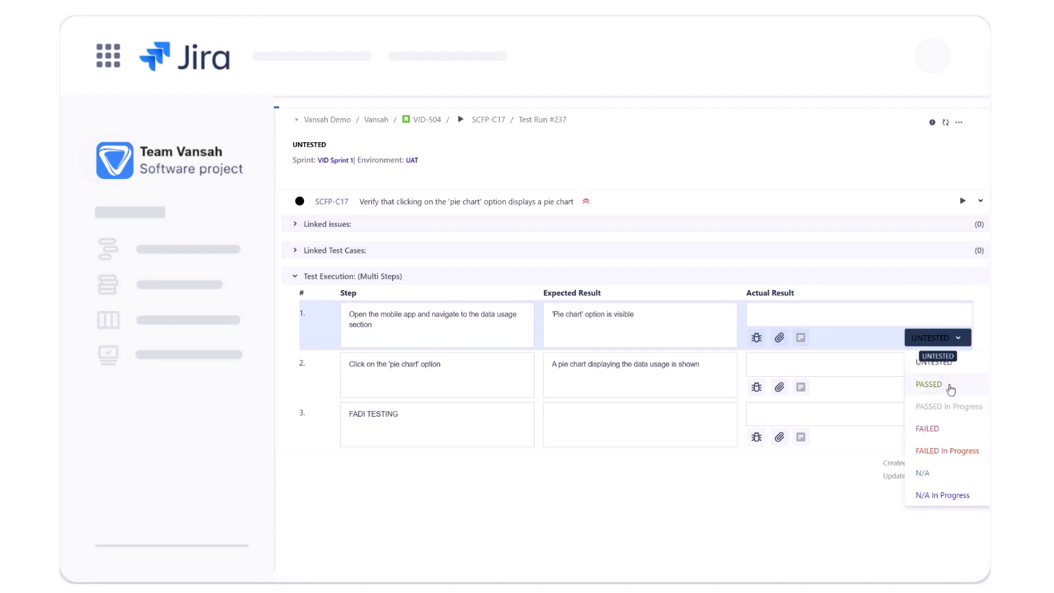
left_click(929, 385)
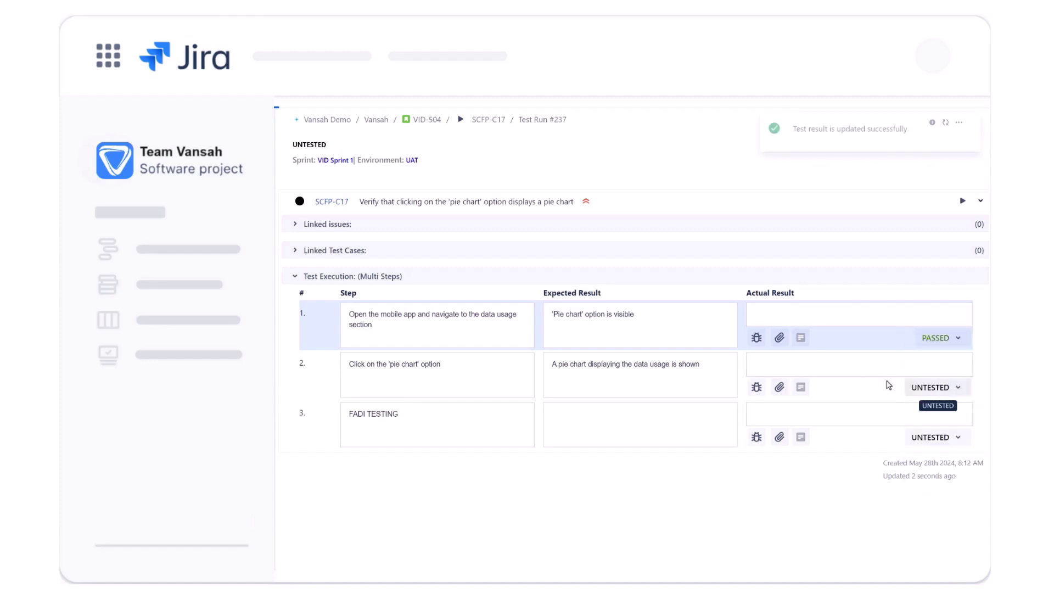
left_click(948, 389)
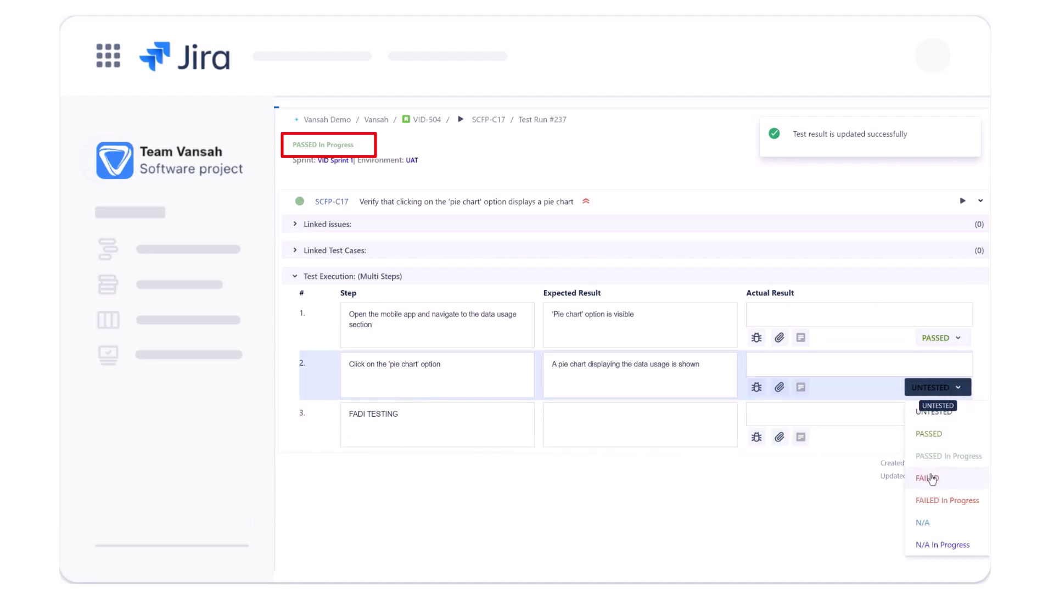
left_click(793, 360)
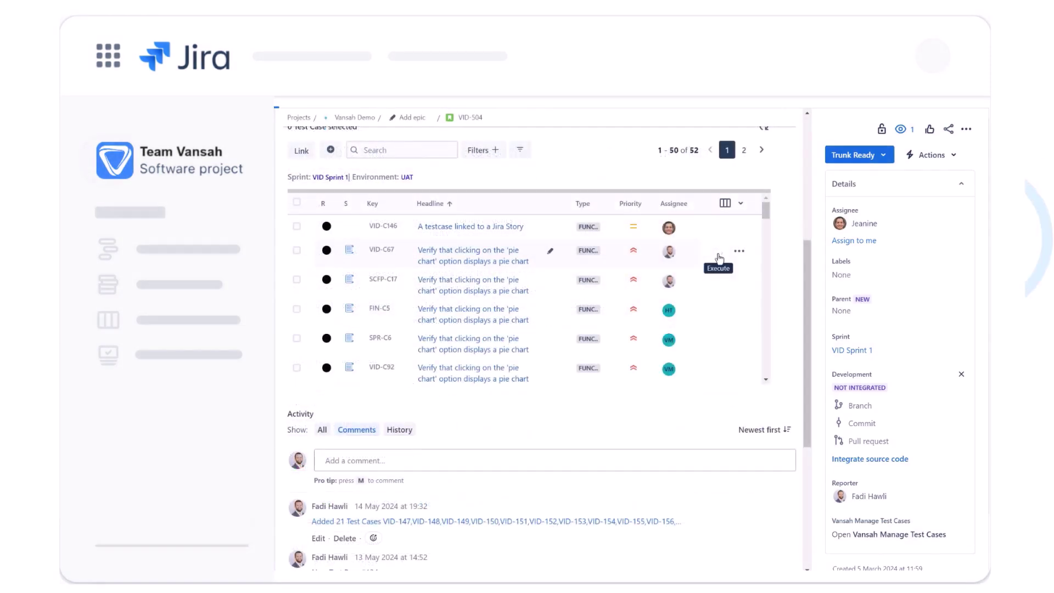
- Choose PASSED under Quick Test from VID-C67's Execute play button
left_click(718, 259)
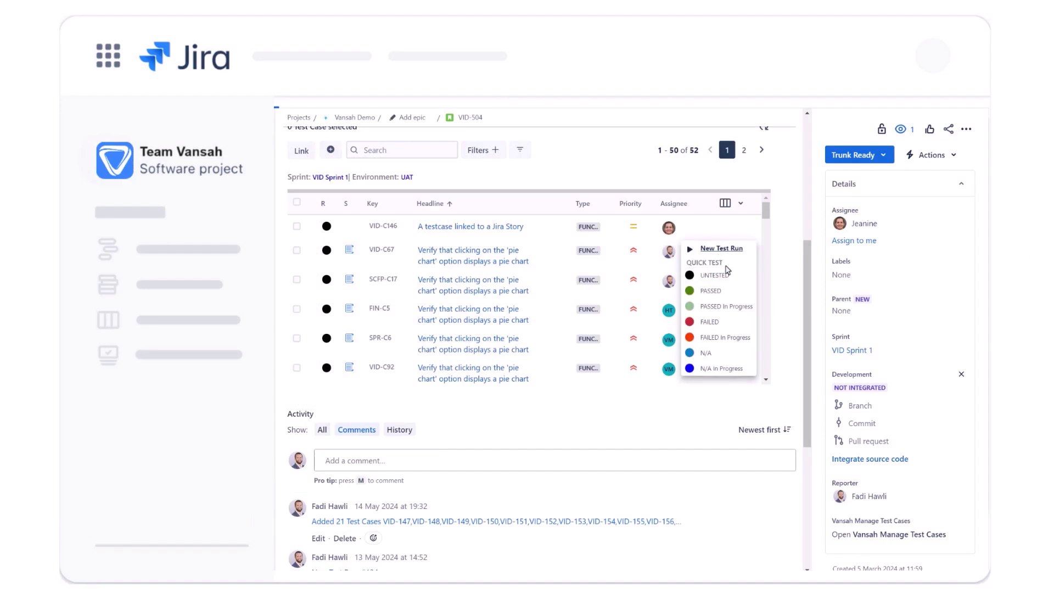
left_click(712, 298)
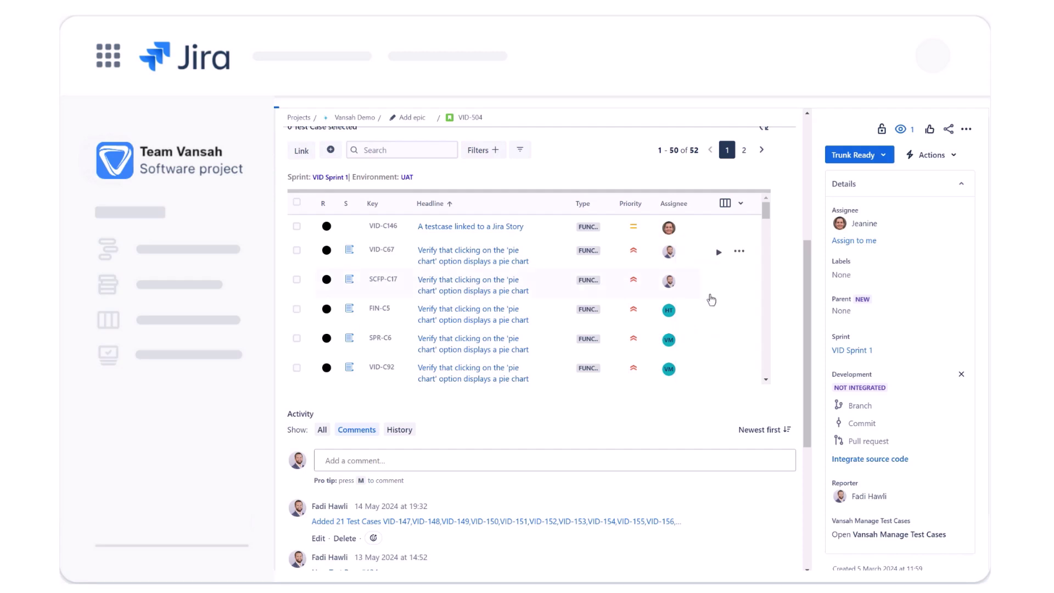